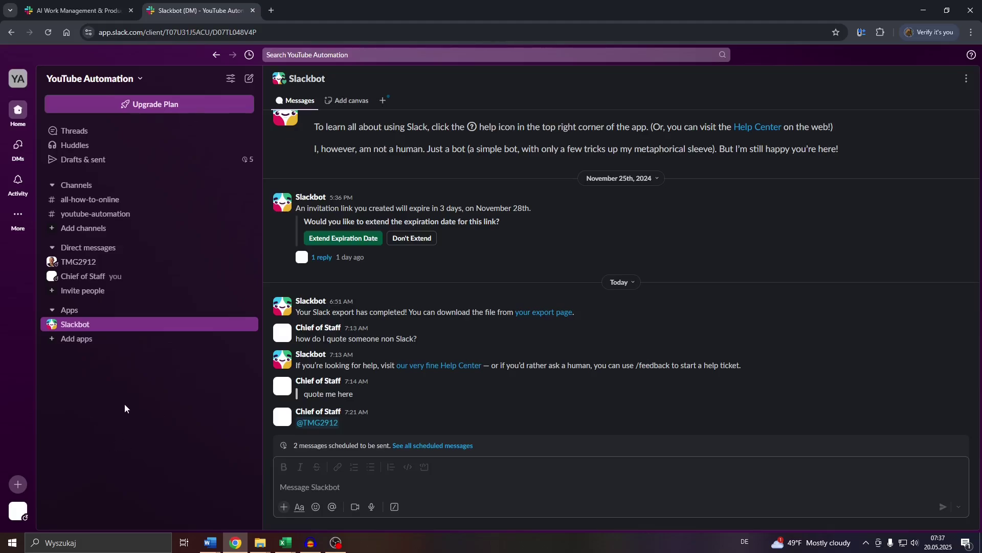
Step: Use 'Set yourself as active' in the avatar menu, then reopen it to verify Active status
left_click(18, 513)
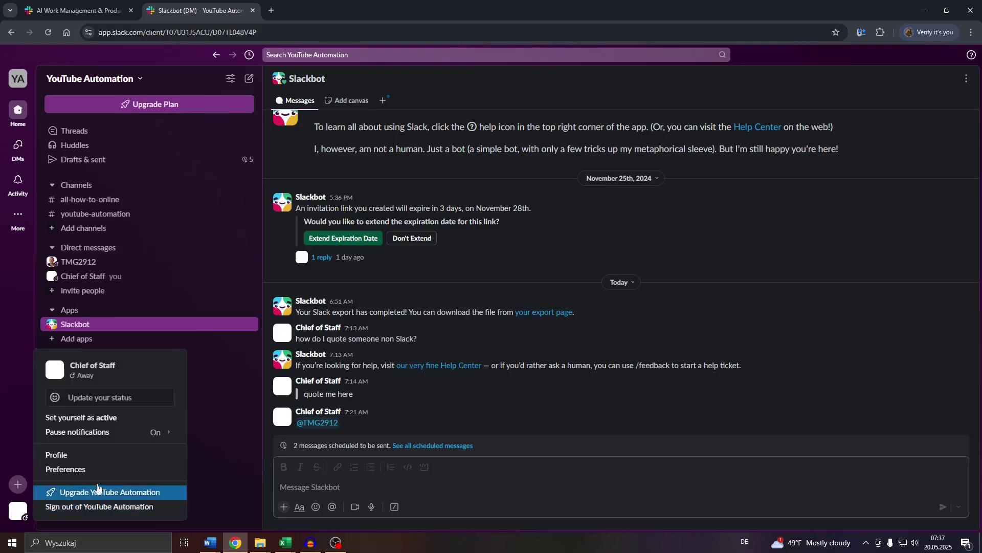
left_click(71, 420)
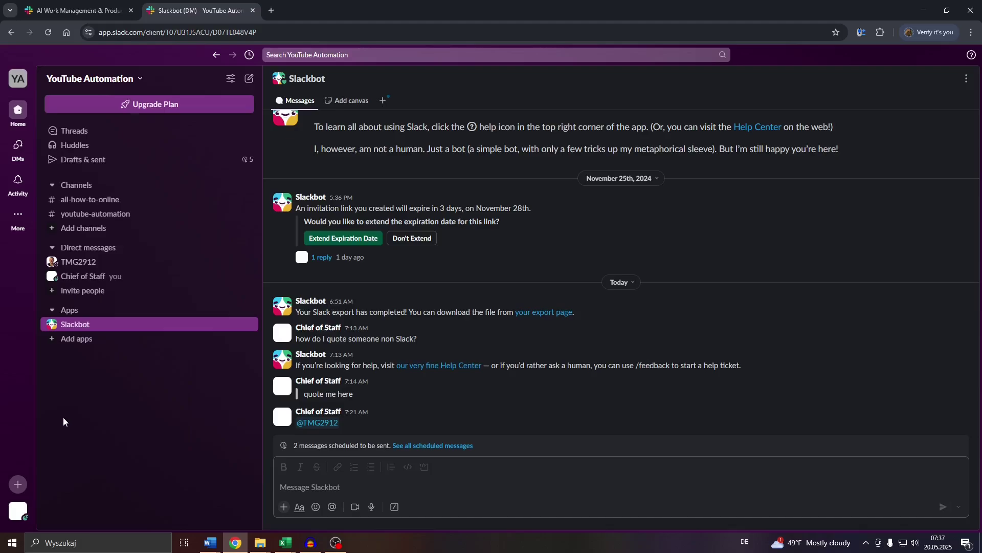
left_click(18, 511)
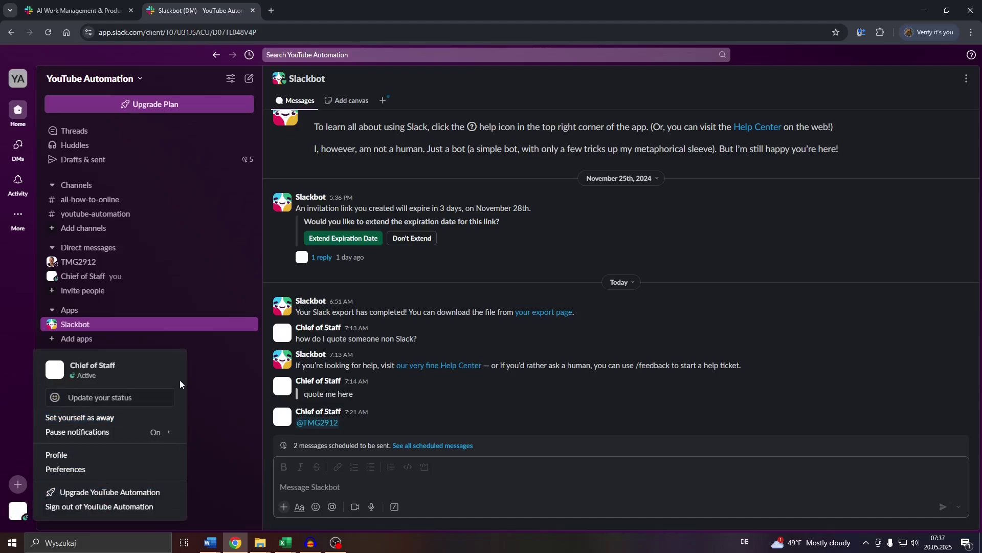
left_click(123, 416)
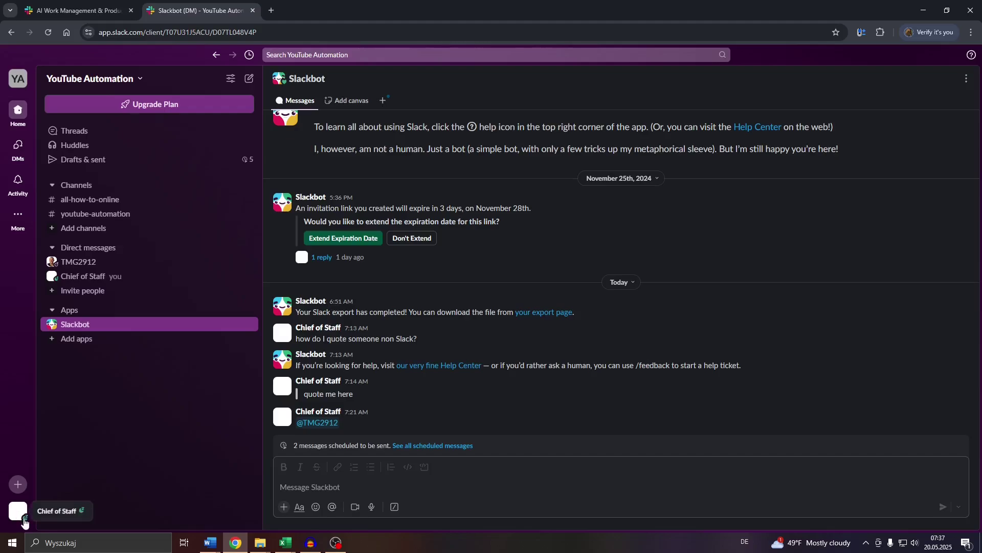